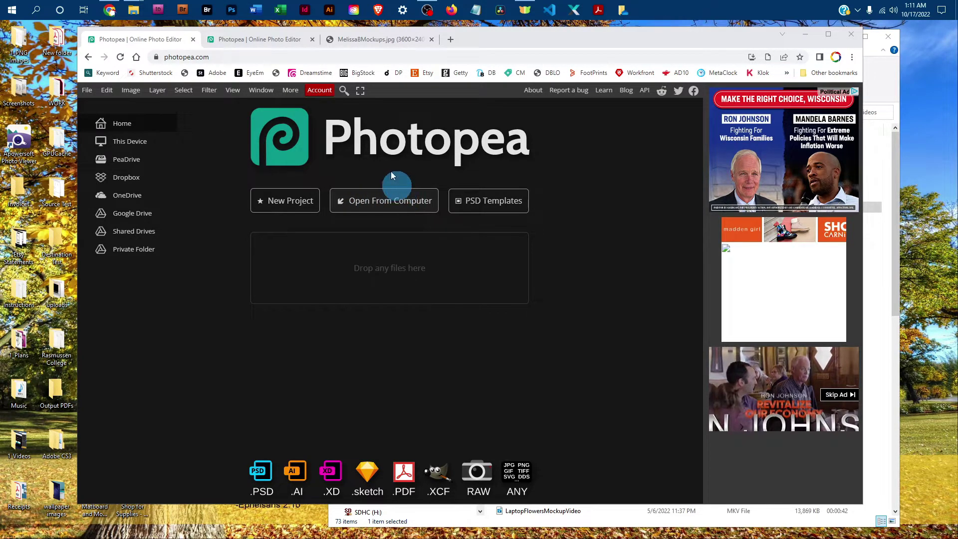
In the letter-size mockup, select the Design - Paper layer in the Layers panel.
click(259, 41)
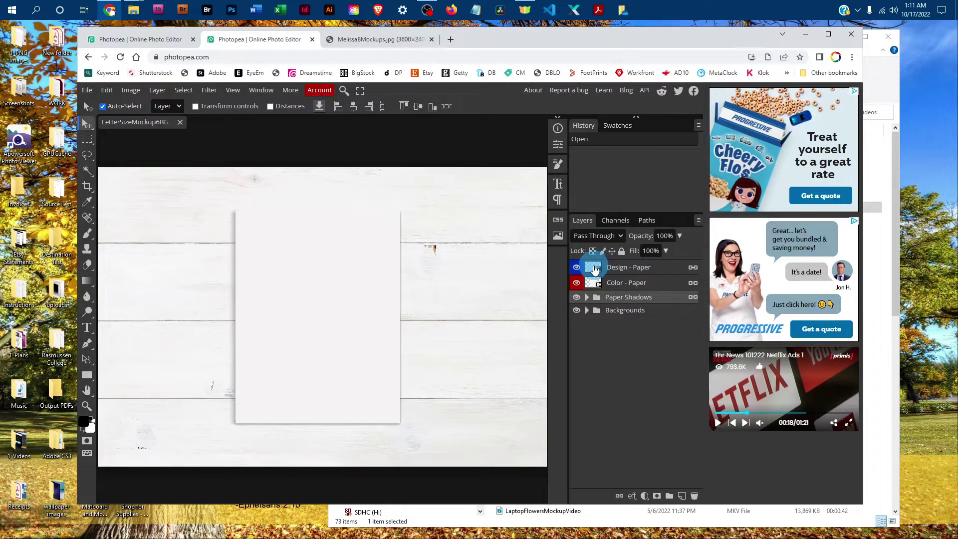
click(256, 89)
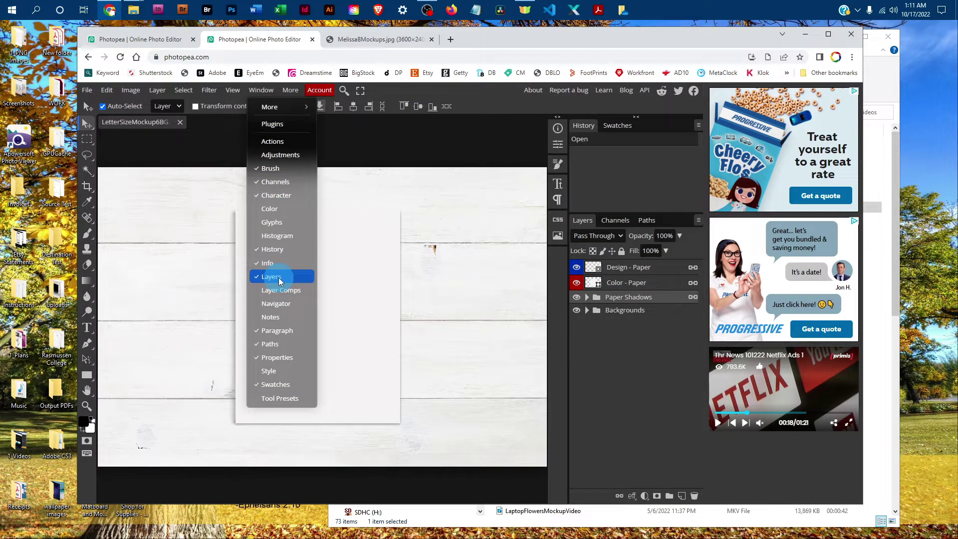
click(593, 269)
click(593, 270)
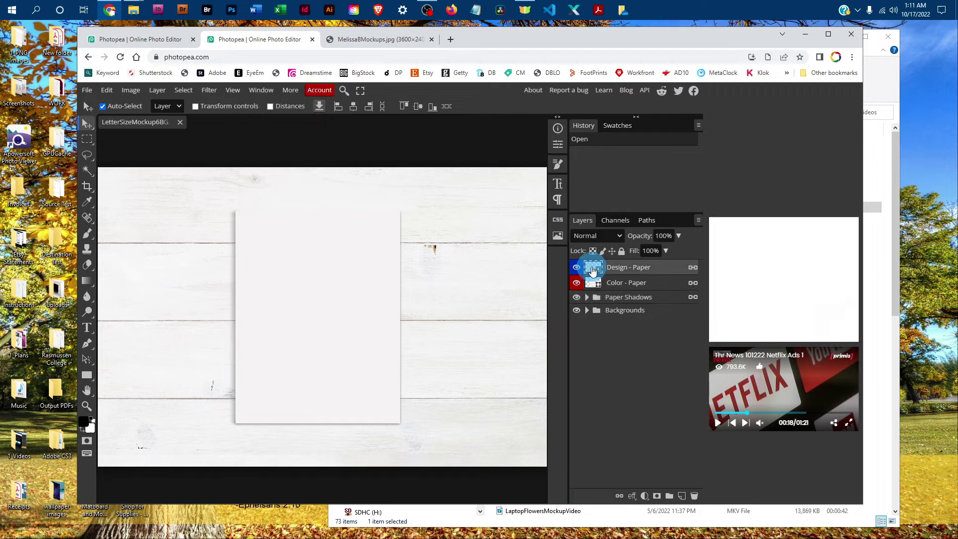
Open the Design - Paper smart object and start opening a design file from the computer.
double_click(592, 270)
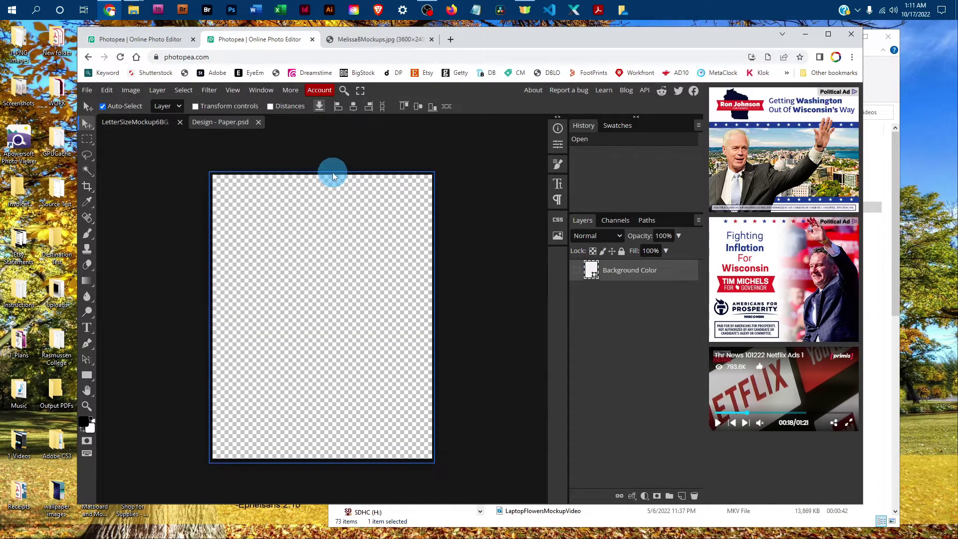
click(88, 93)
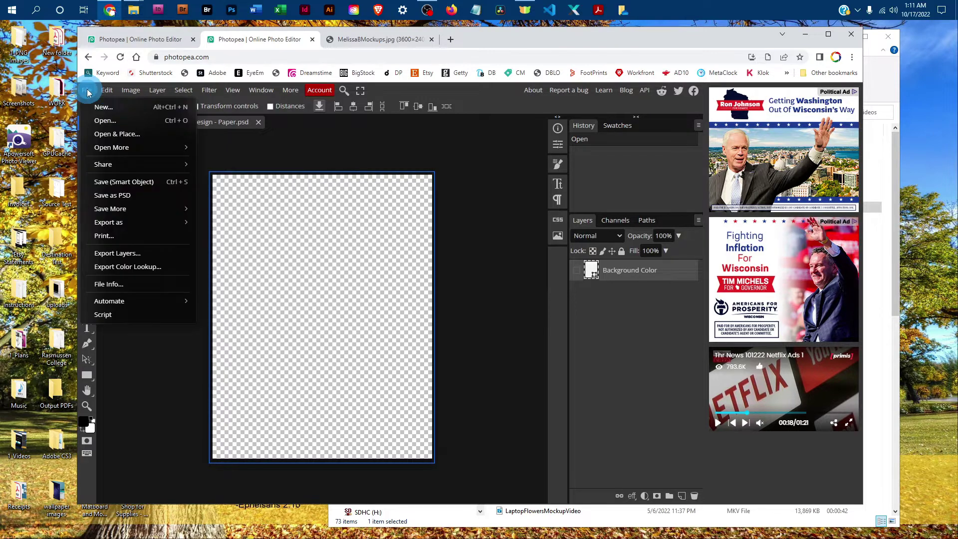
click(101, 121)
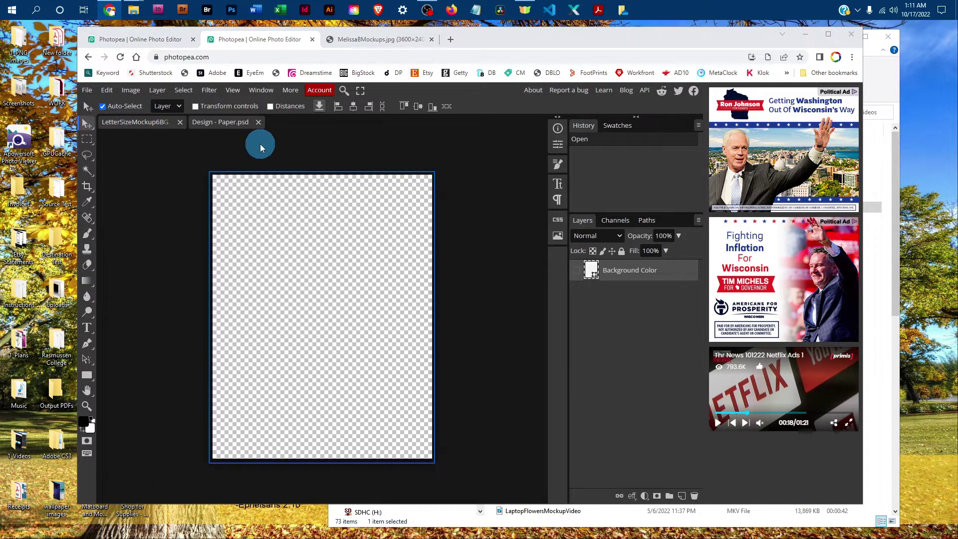
Open thank-you-3816270_lettersize from the 1_Art folder.
scroll(191, 178, up, 4)
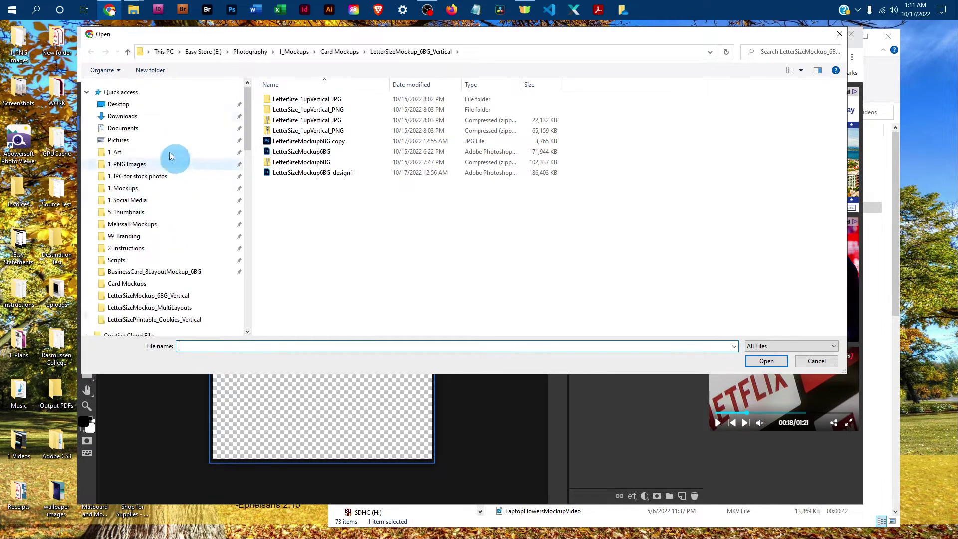
click(115, 152)
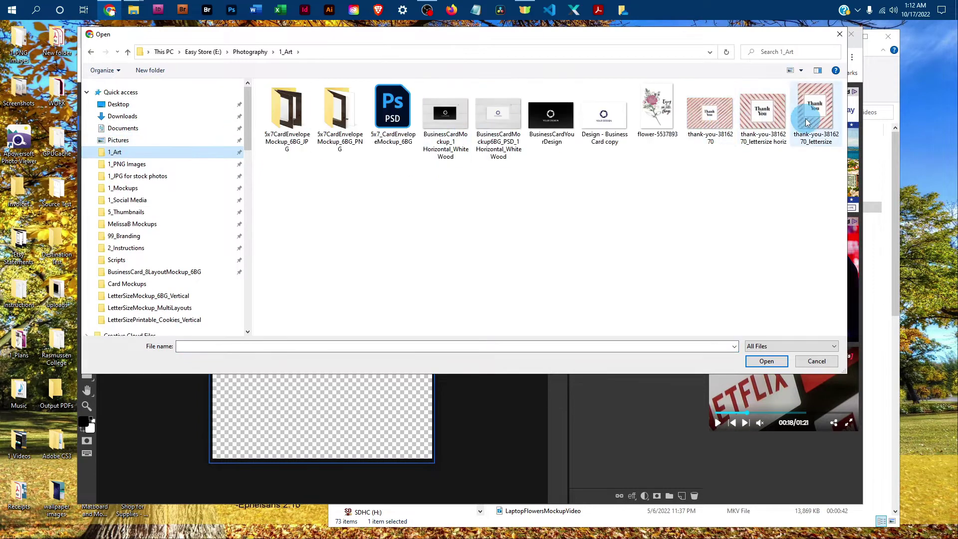
click(808, 116)
click(769, 361)
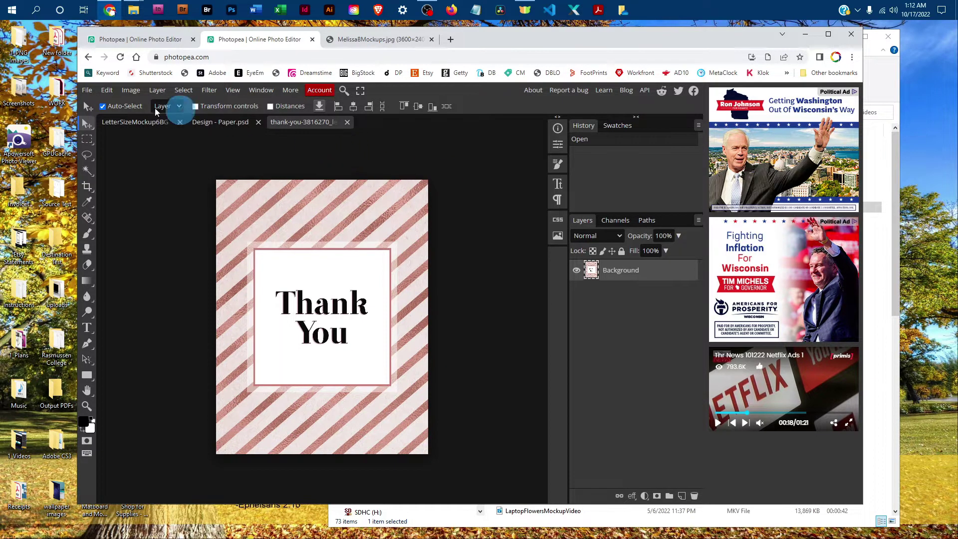
Select the whole Thank You canvas and copy it.
click(183, 90)
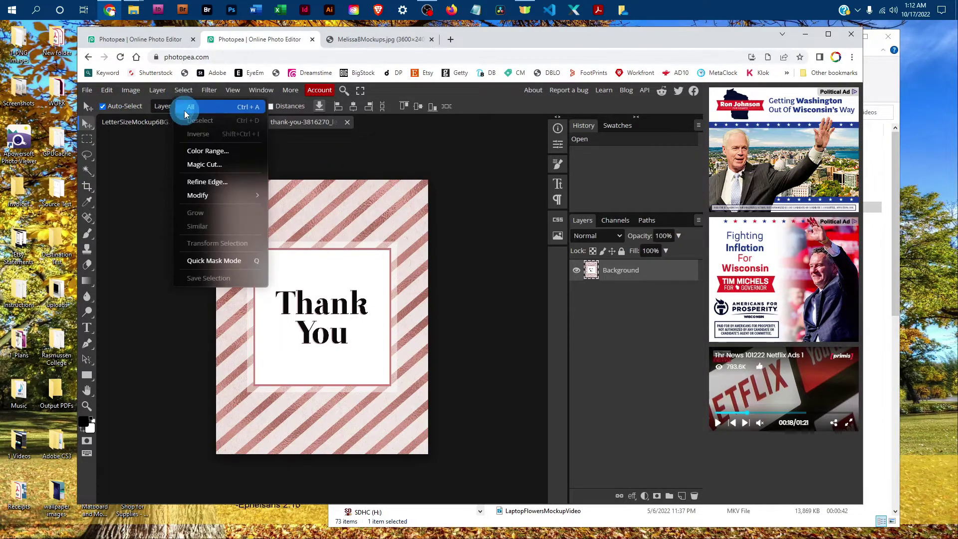
click(188, 111)
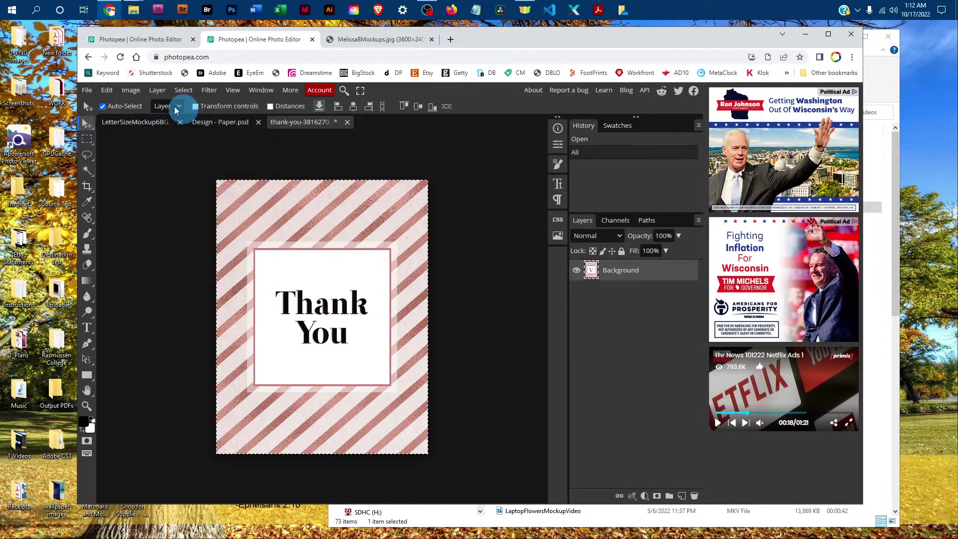
click(111, 93)
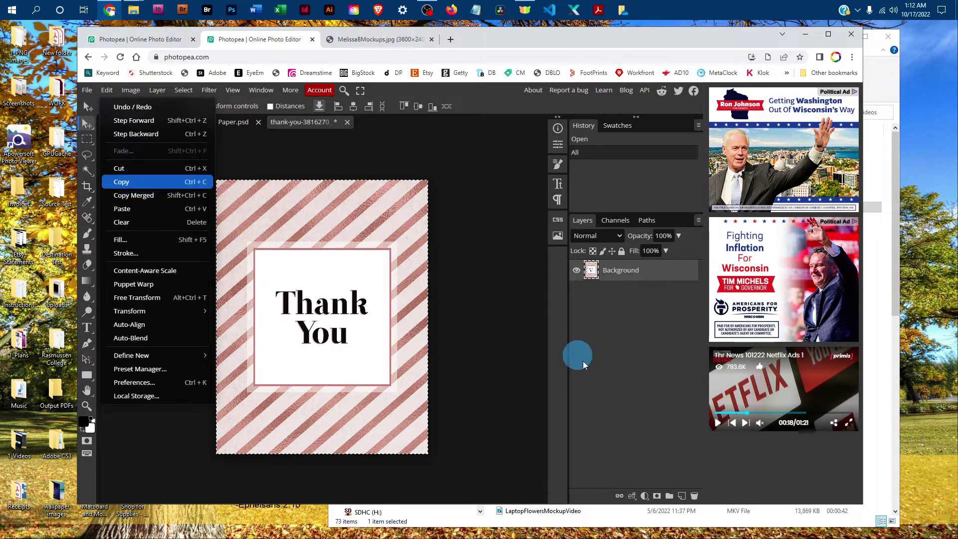
click(477, 159)
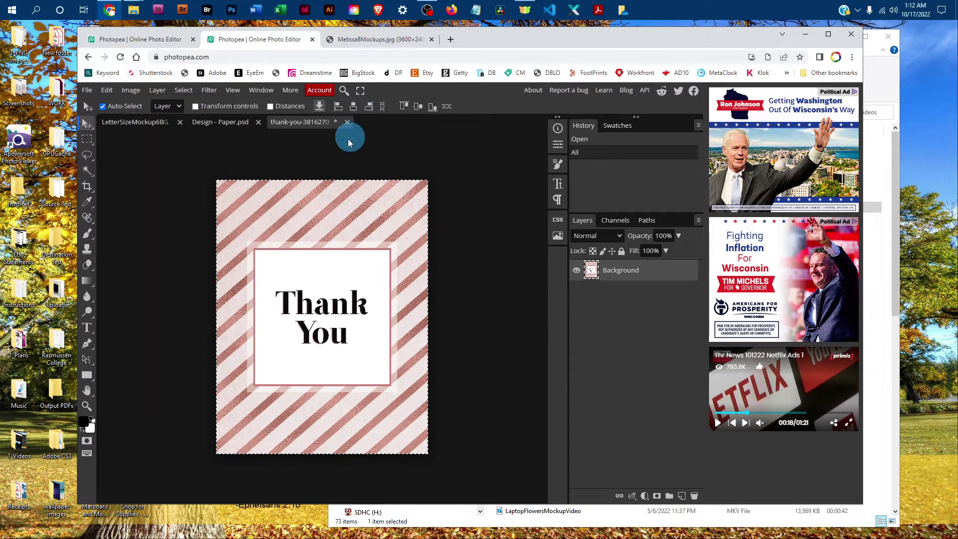
Paste the copied Thank You design into the Design - Paper document as Layer 1.
click(228, 123)
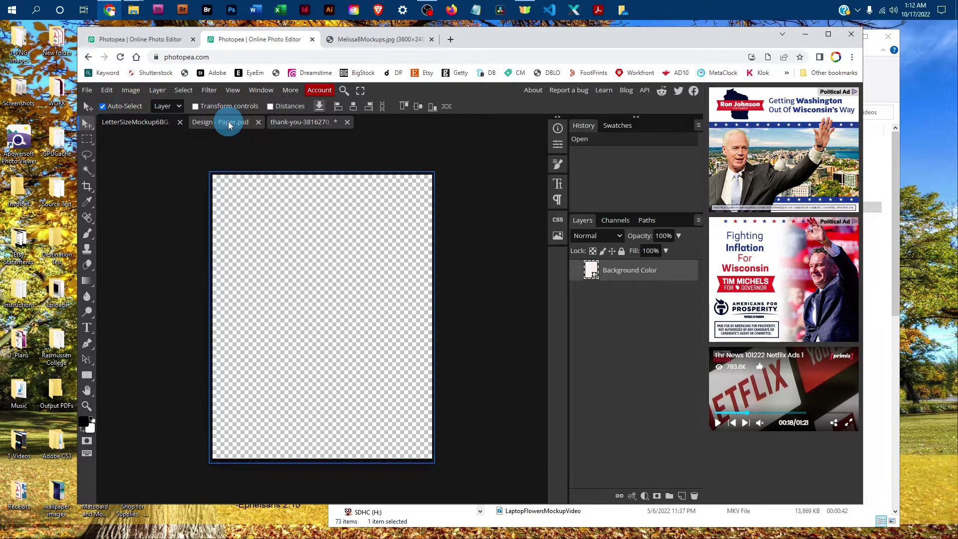
click(106, 90)
click(130, 209)
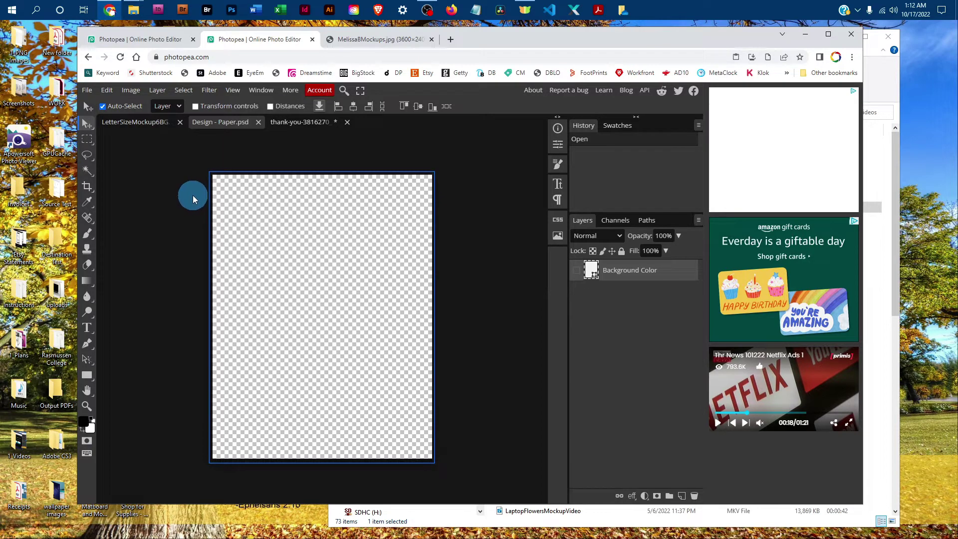
key(ctrl+v)
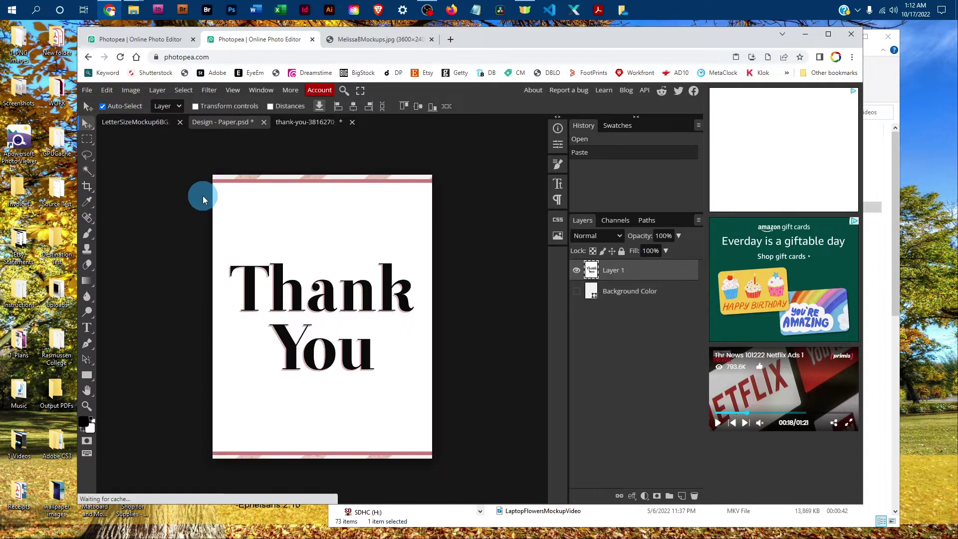
click(107, 90)
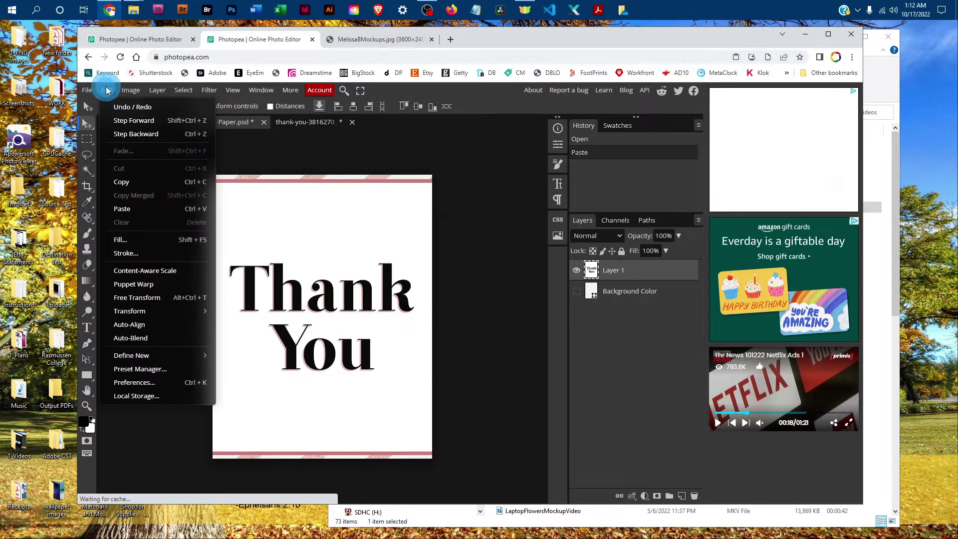
Free-transform the pasted design down to 51.76% so it fits the paper page.
click(154, 297)
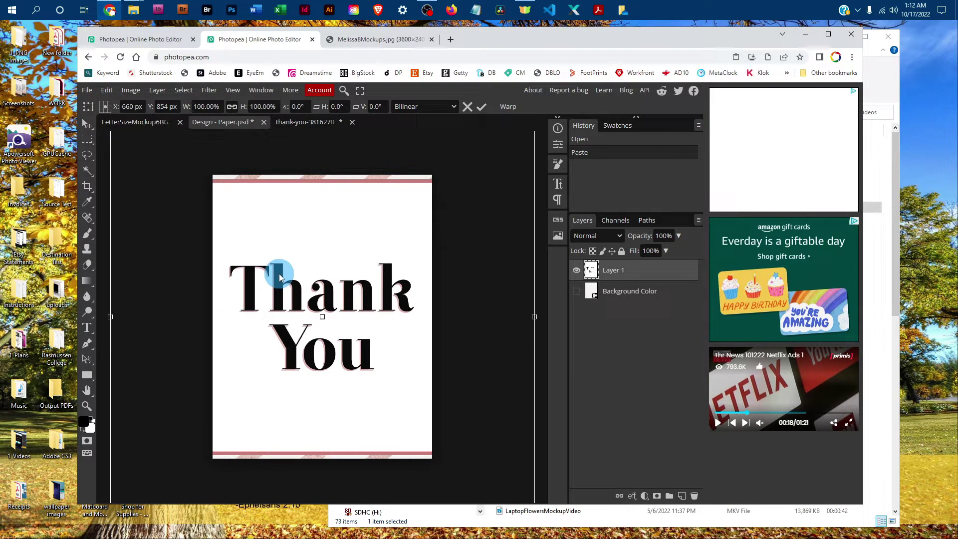
key(ctrl+minus)
key(ctrl+minus)
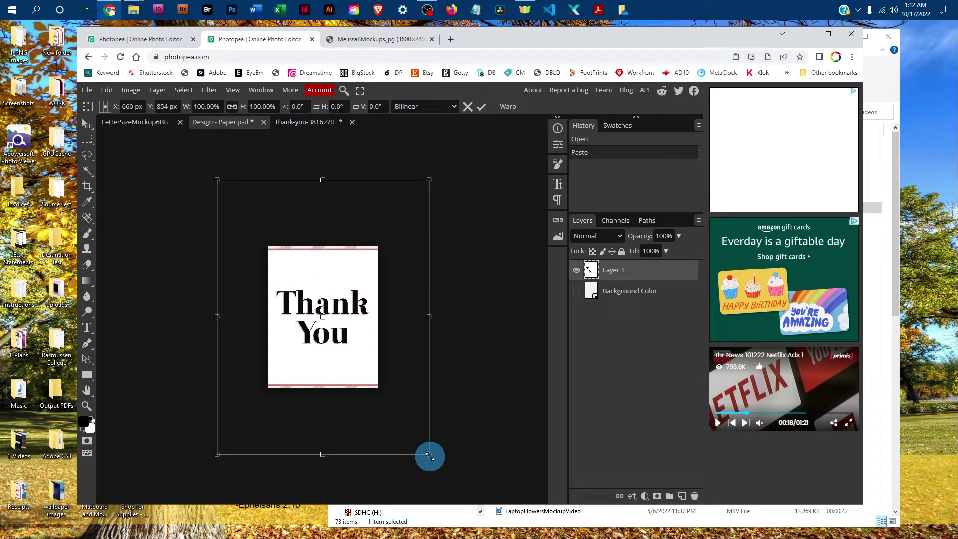
drag(427, 456, 378, 391)
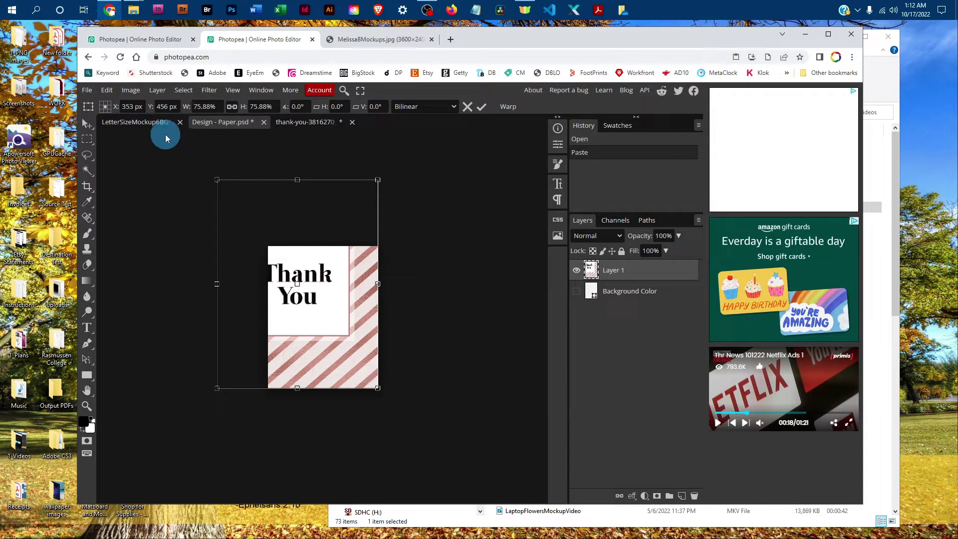
drag(218, 179, 268, 231)
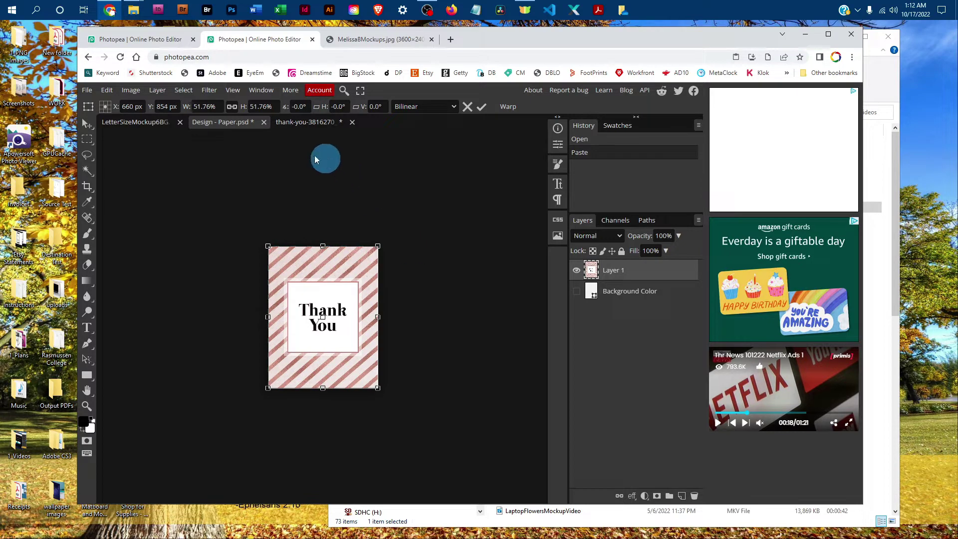
click(86, 92)
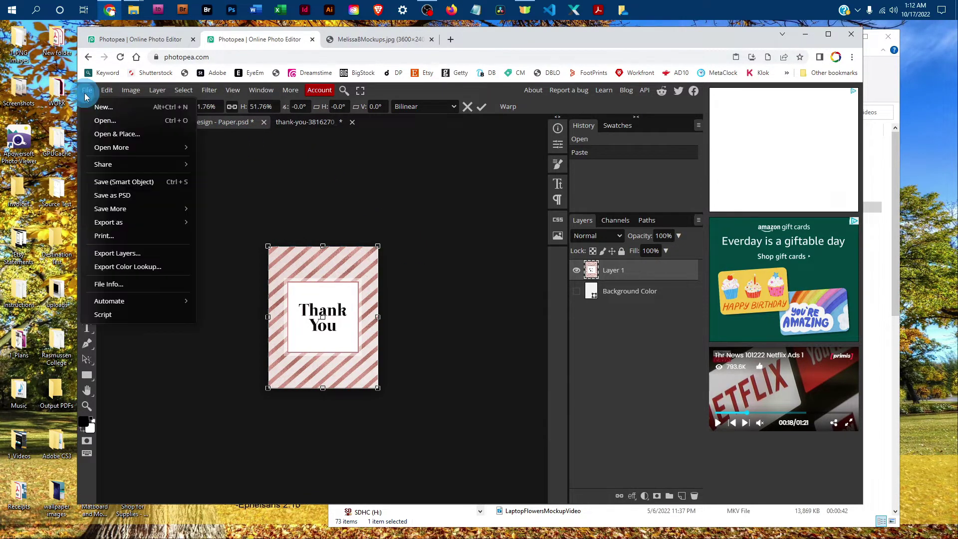
Save the resized design into the mockup and close the extra tabs without saving.
click(111, 183)
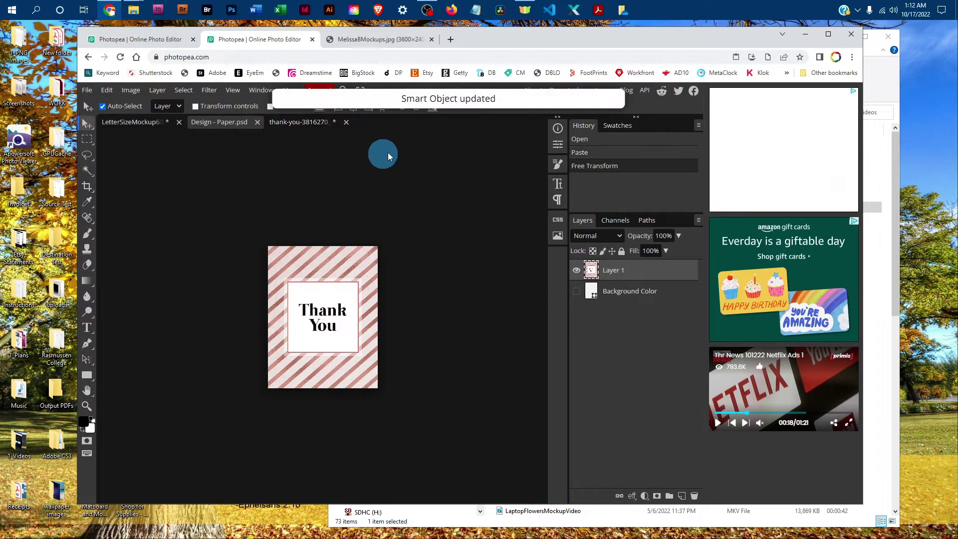
click(258, 122)
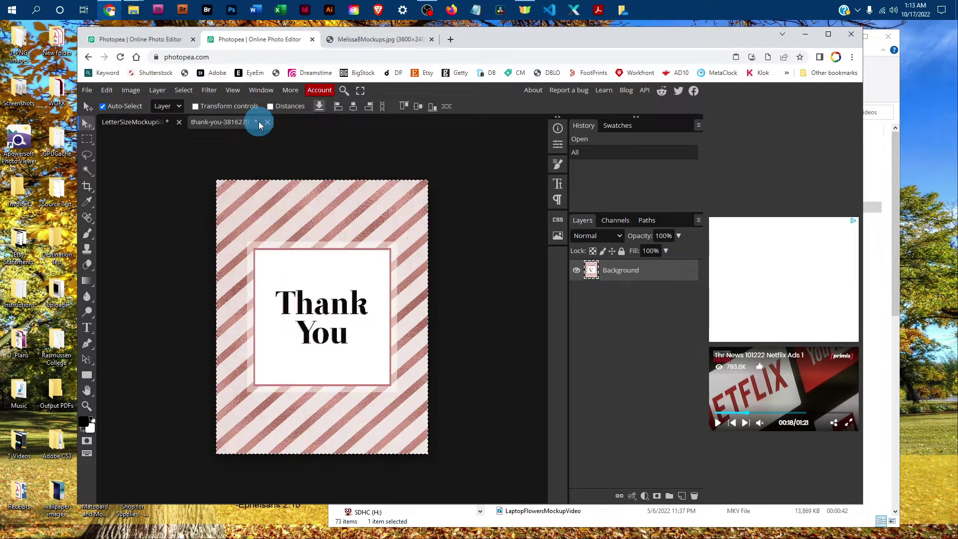
click(267, 125)
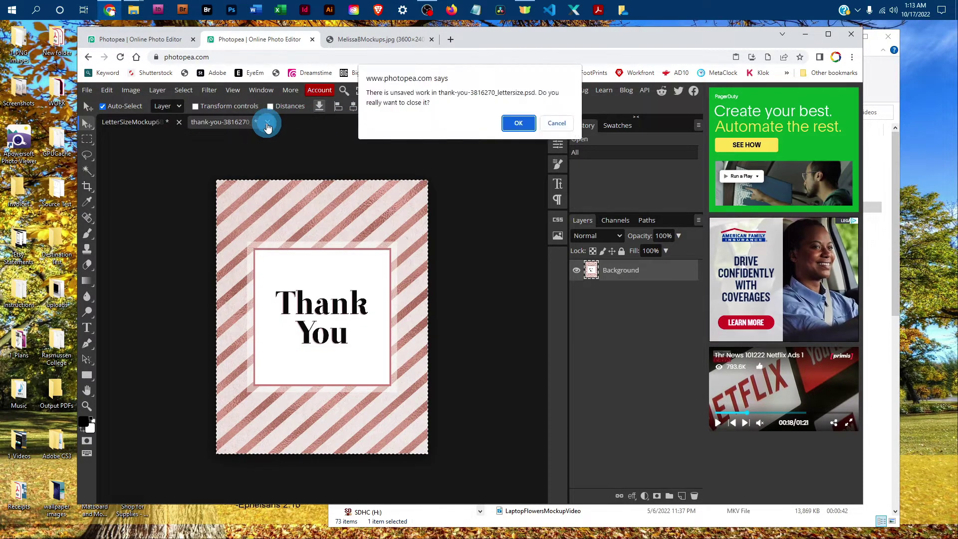
key(Escape)
click(267, 125)
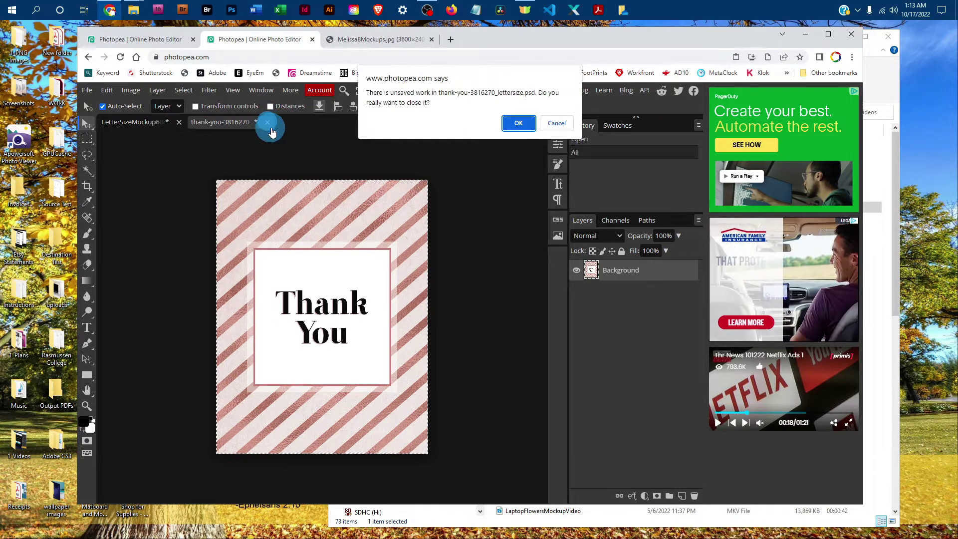
click(514, 121)
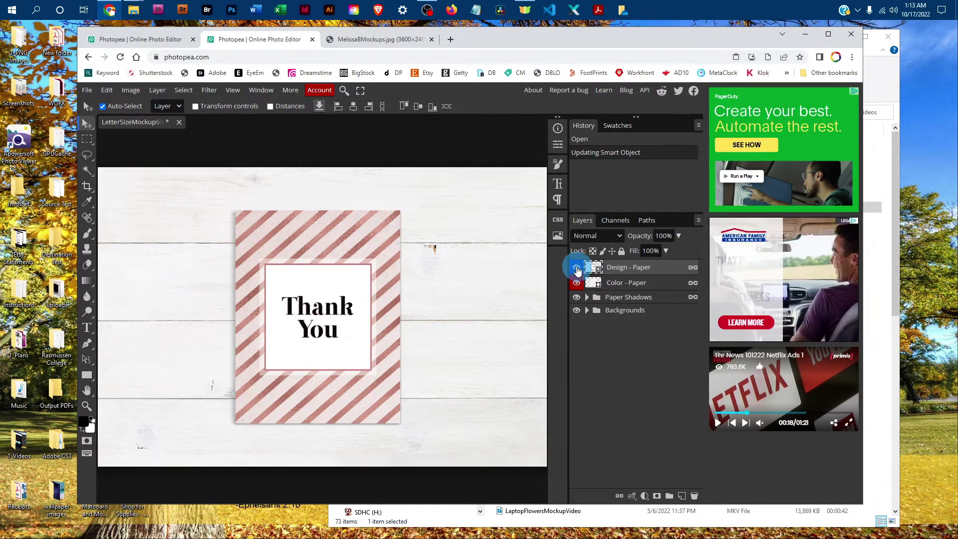
Hide the Thank You design layer and make Color - Paper the active layer.
click(594, 270)
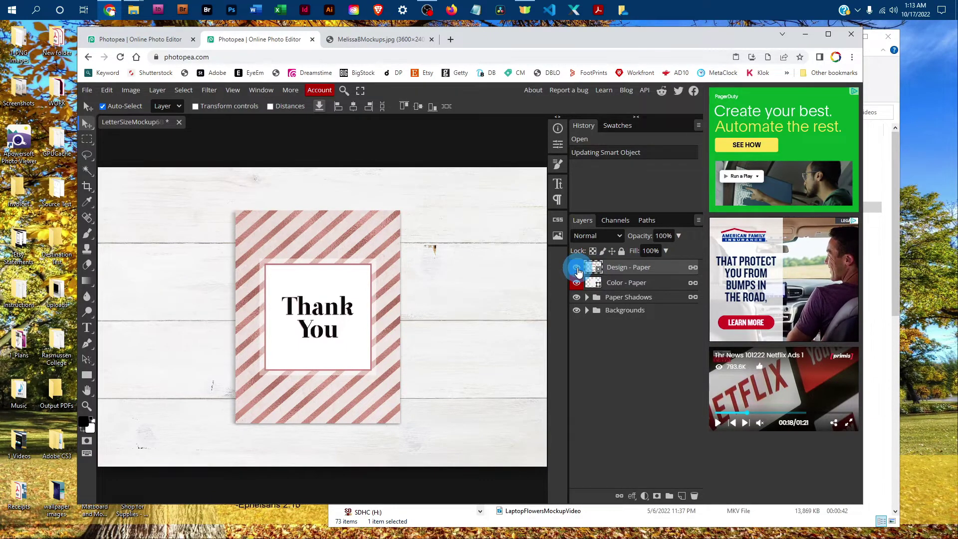
click(577, 268)
click(590, 284)
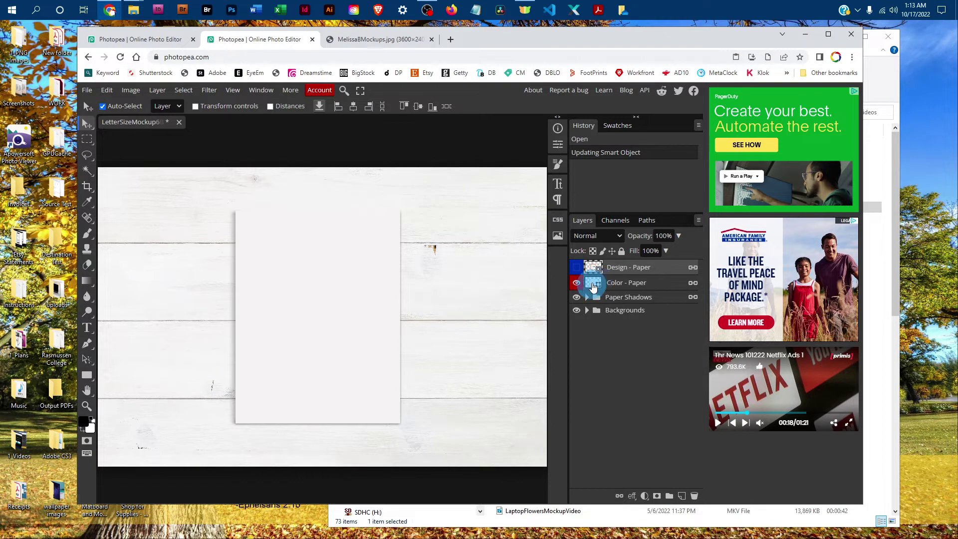
click(596, 284)
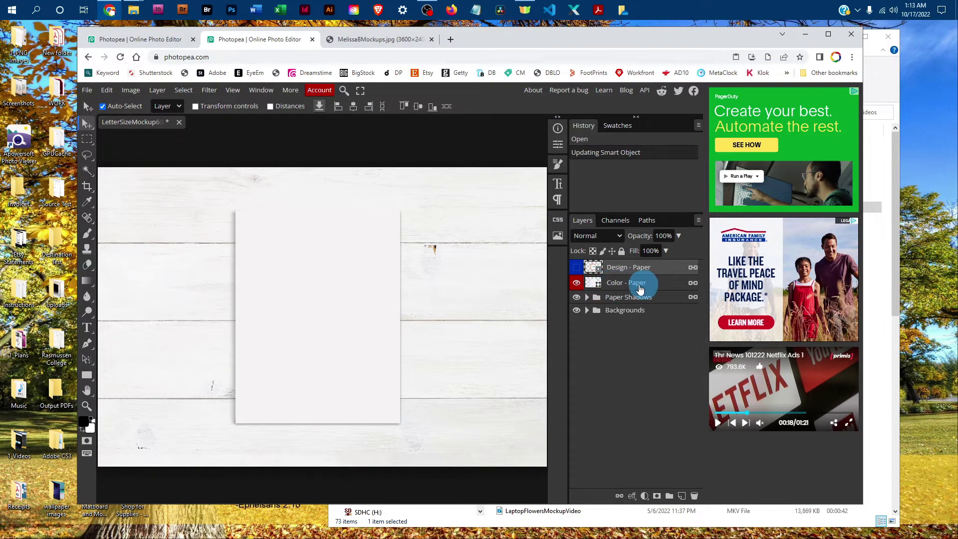
click(597, 284)
Pick teal #62b1bf for the paper fill in the Color Picker.
double_click(597, 283)
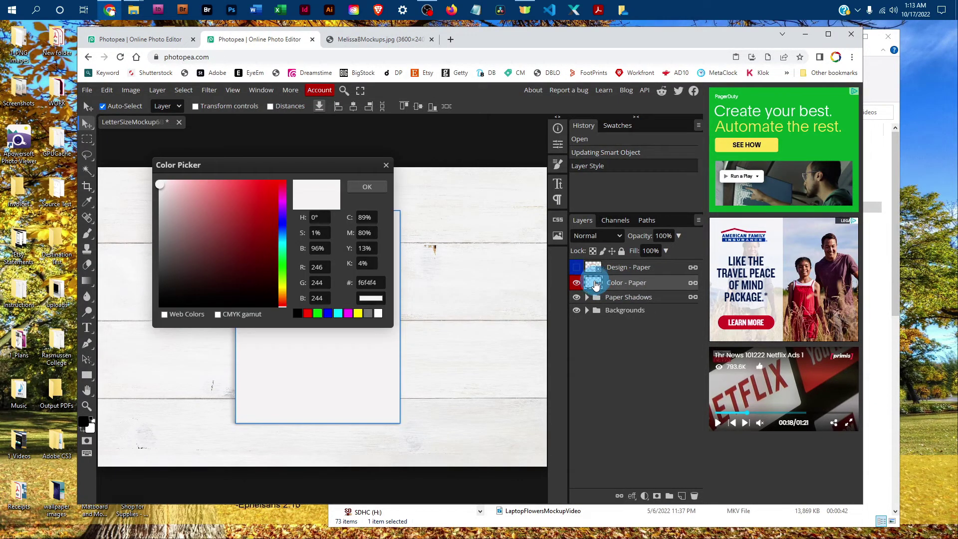
drag(295, 172, 530, 173)
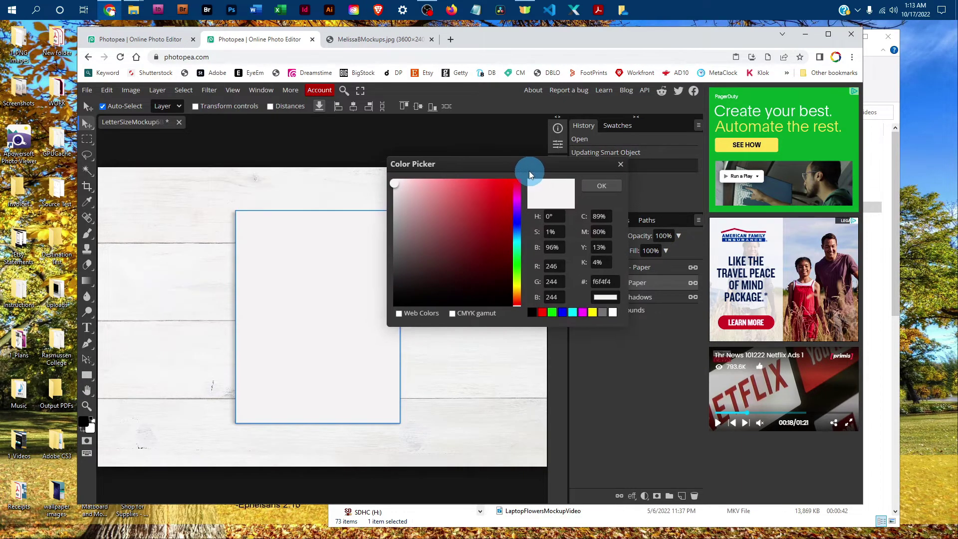
click(517, 232)
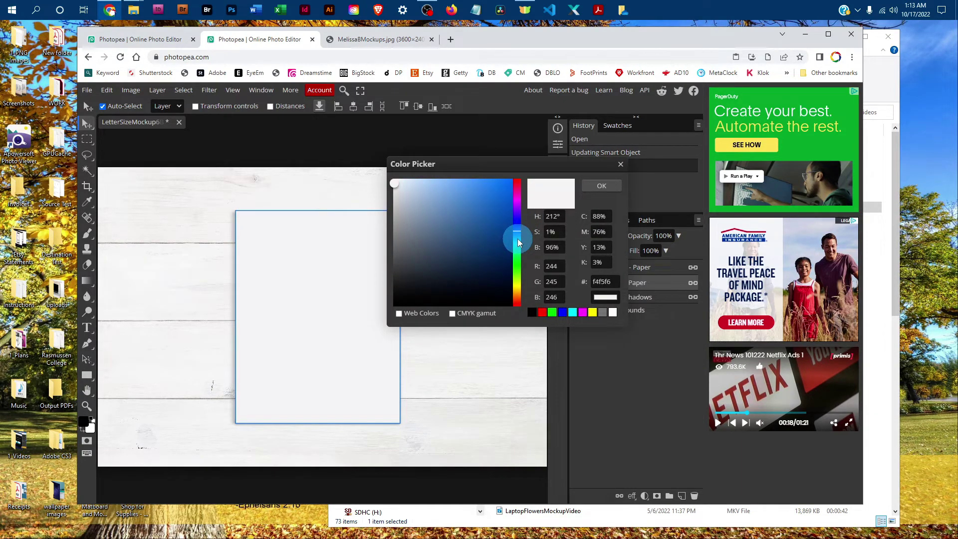
click(517, 239)
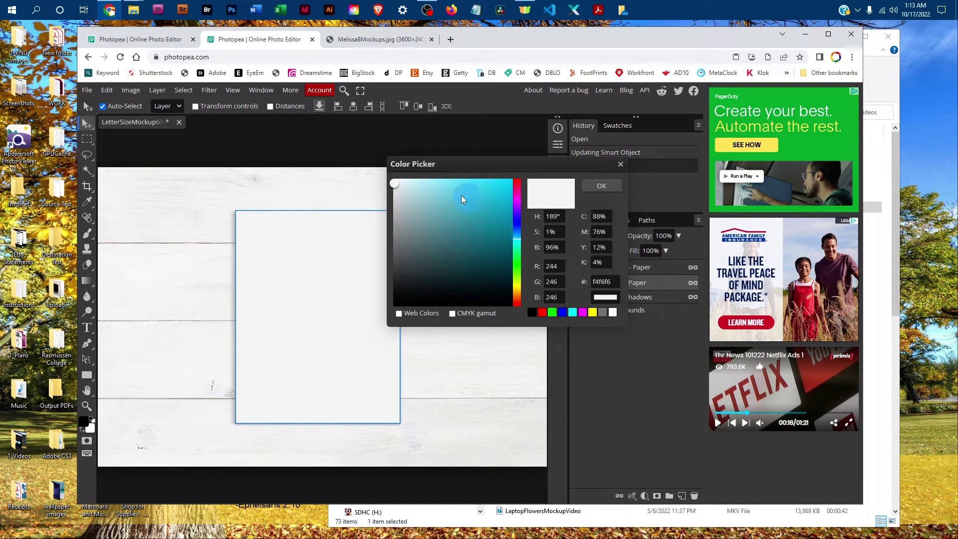
click(444, 200)
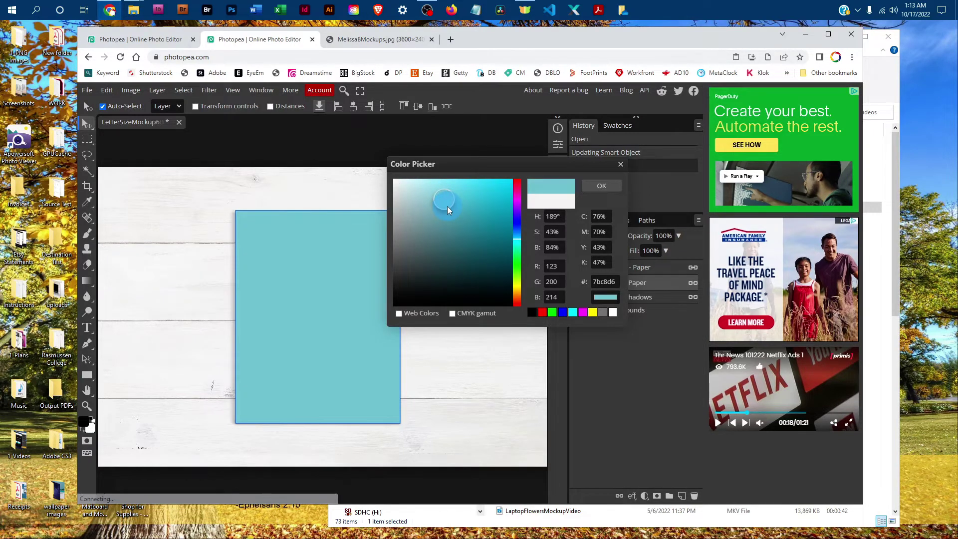
click(447, 205)
click(451, 211)
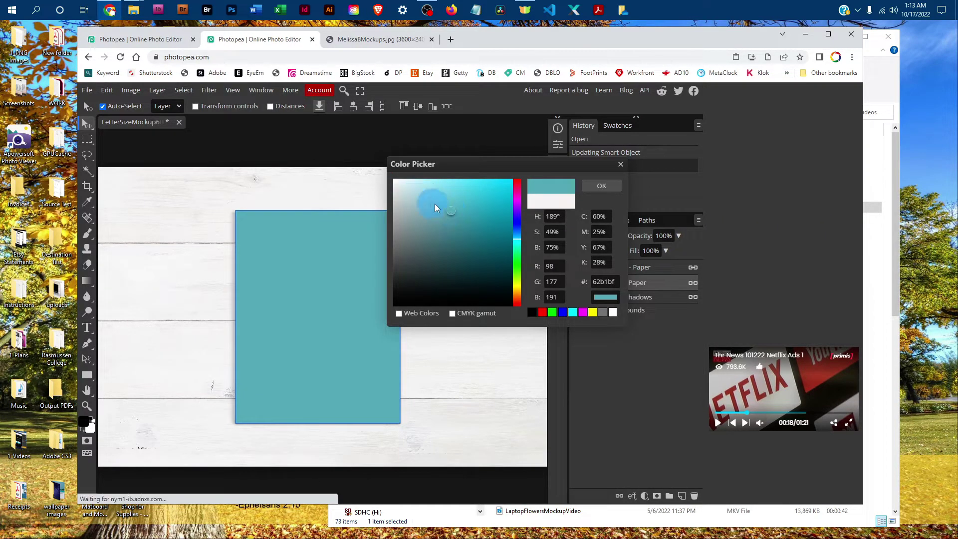
click(553, 216)
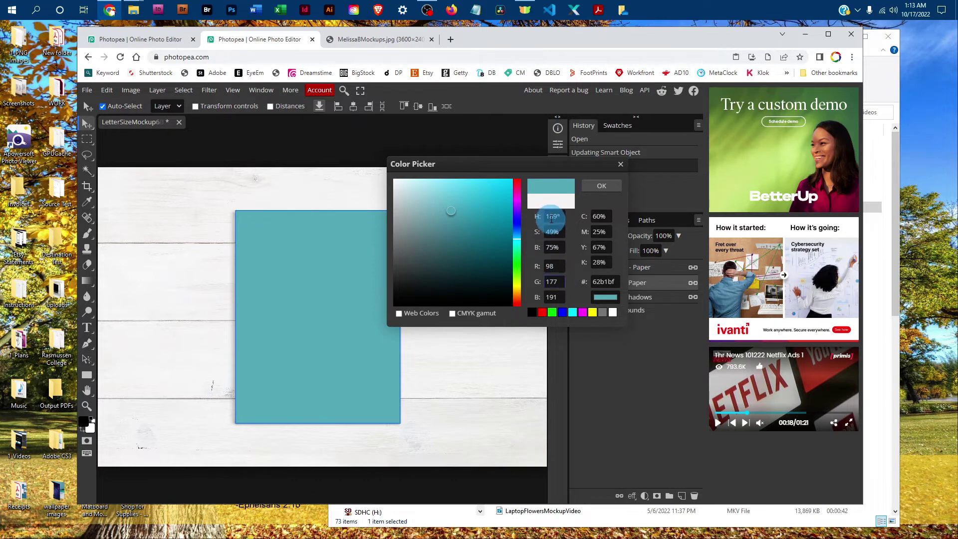
click(546, 265)
Confirm the teal colour and lower Cast Shadow Left's opacity to 34%.
click(604, 186)
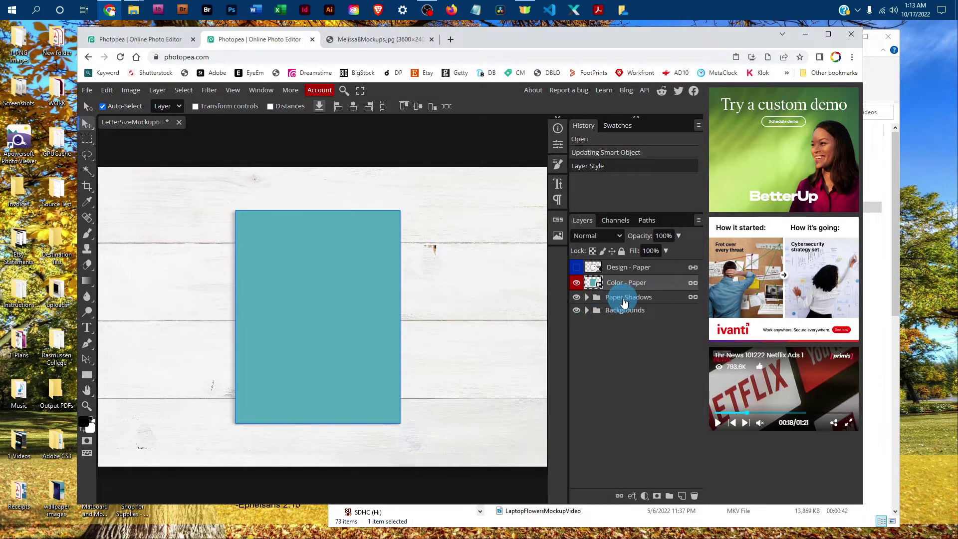
click(588, 299)
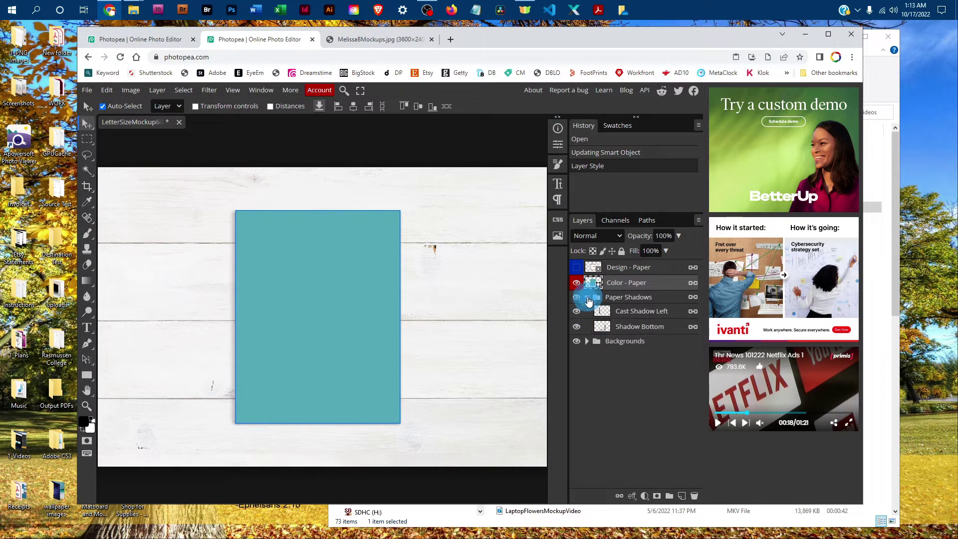
click(634, 311)
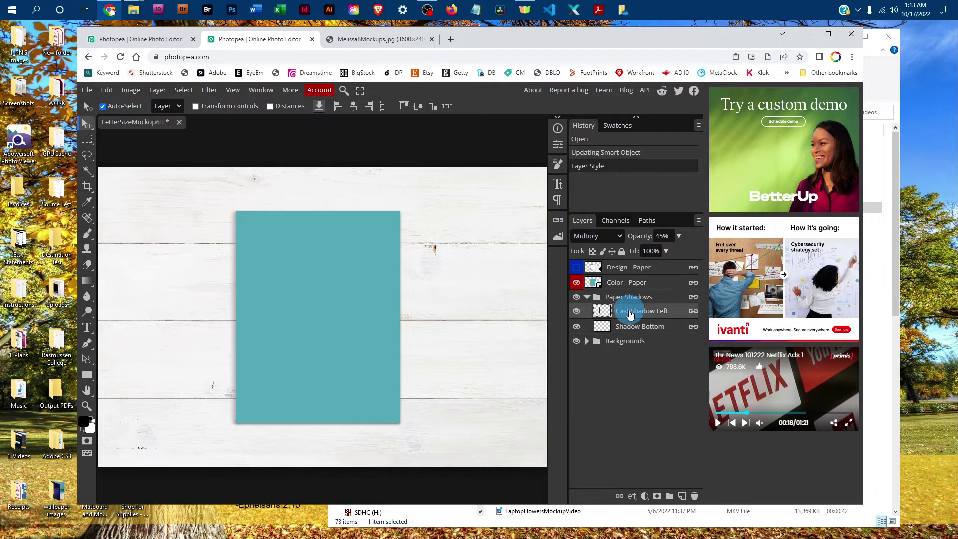
click(679, 236)
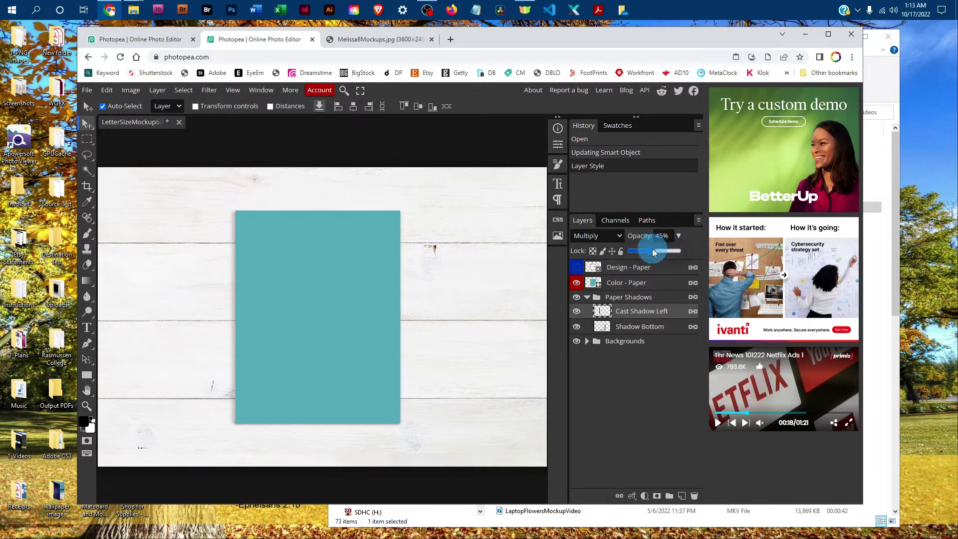
drag(653, 249, 668, 250)
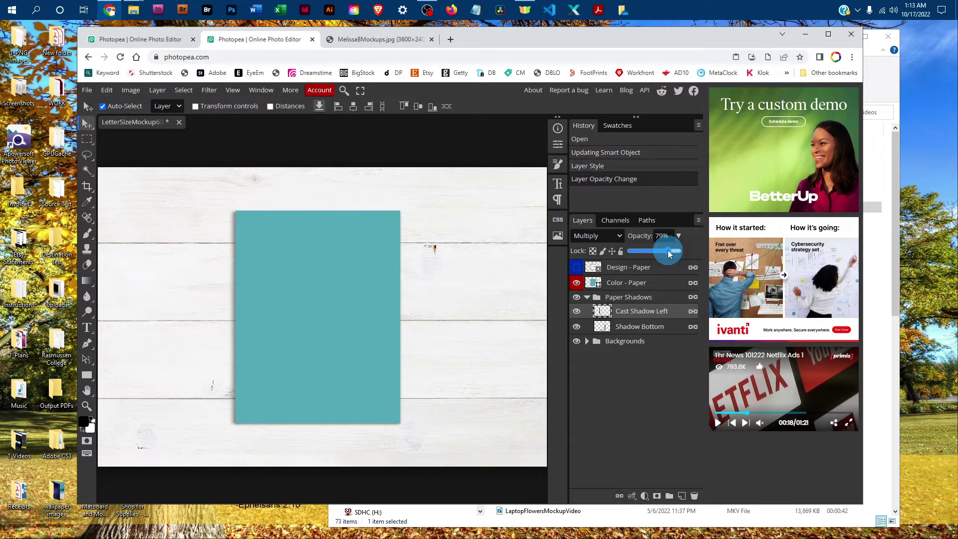
click(582, 297)
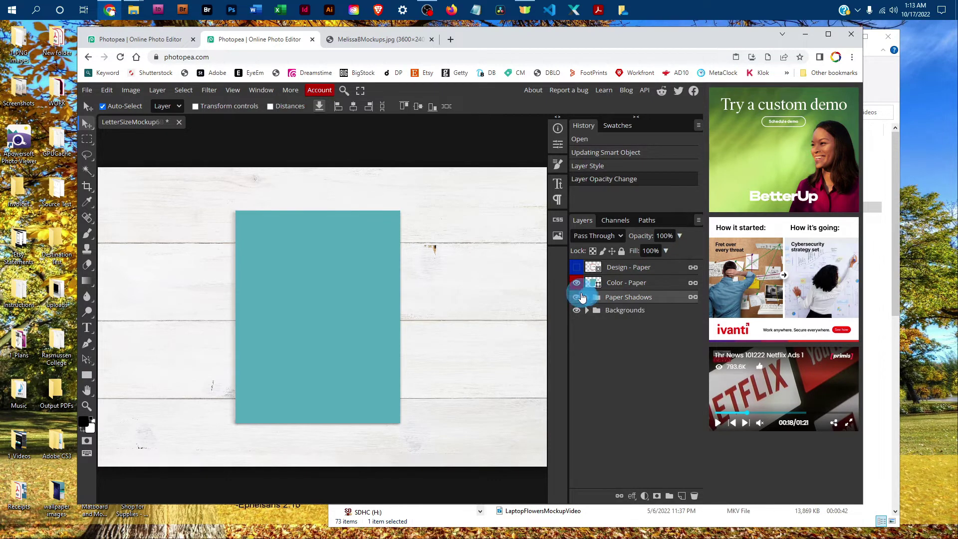
Show the Thank You design again and preview other backgrounds, ending on White Wood.
click(576, 267)
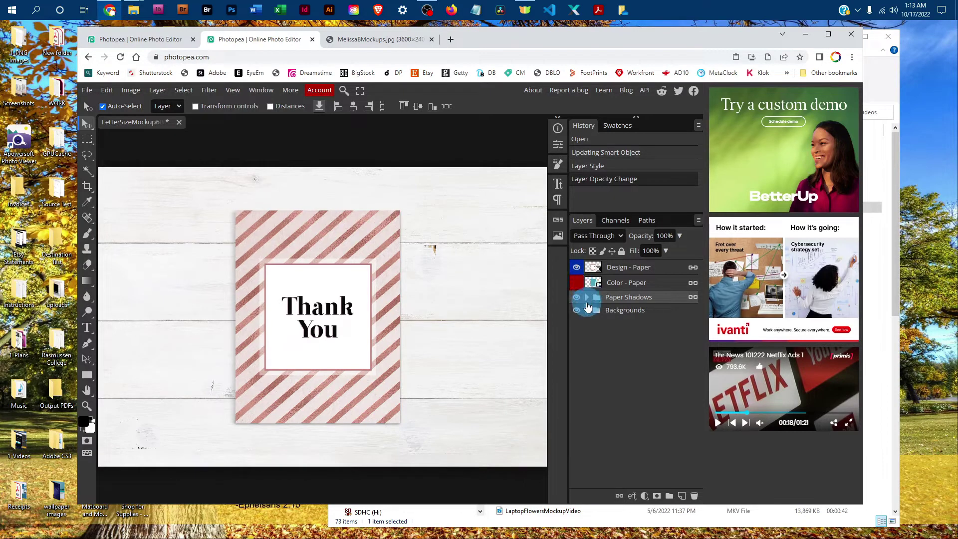
click(587, 311)
click(586, 310)
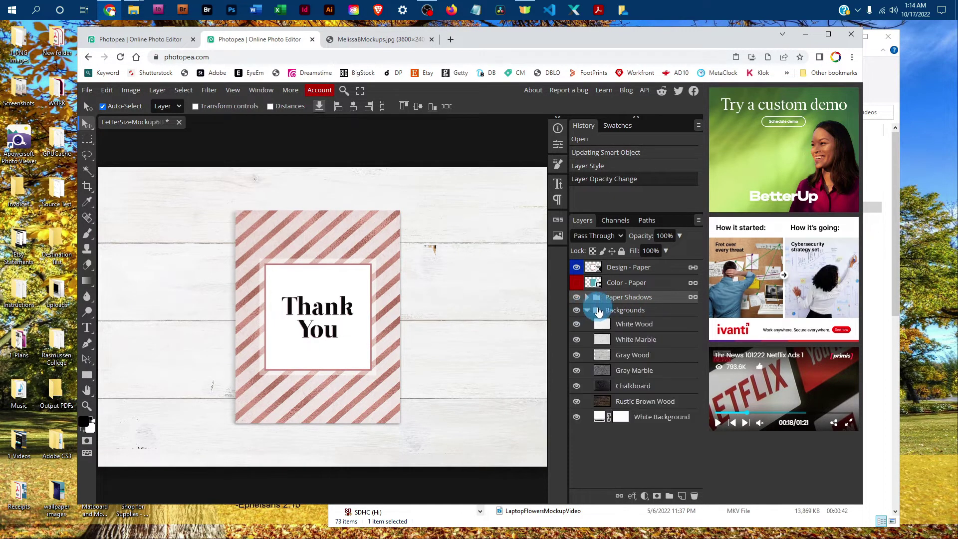
click(577, 325)
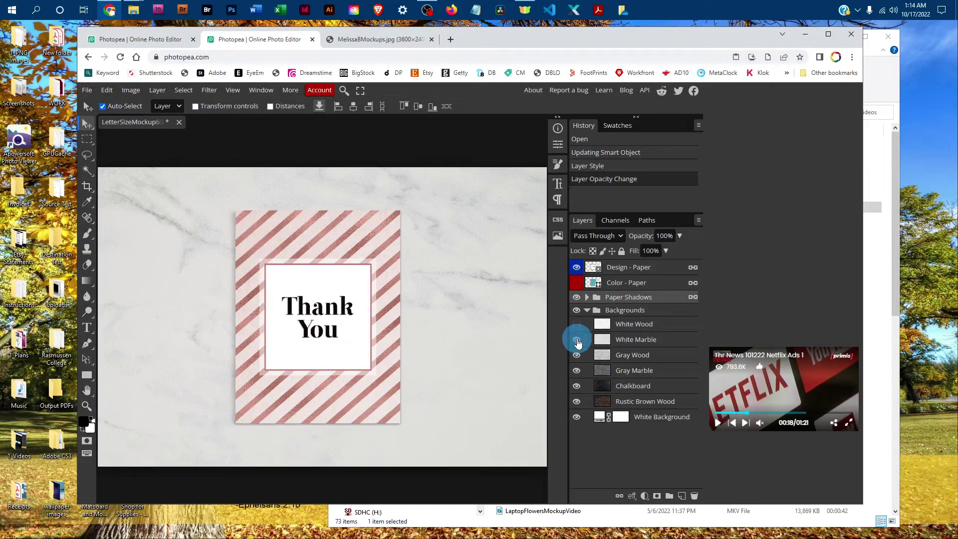
click(577, 340)
click(577, 340)
click(576, 324)
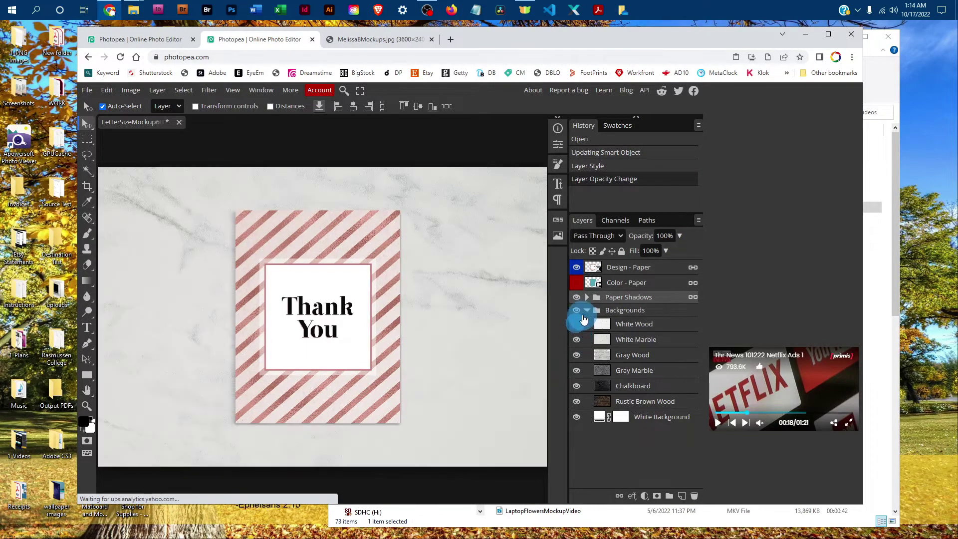
click(587, 310)
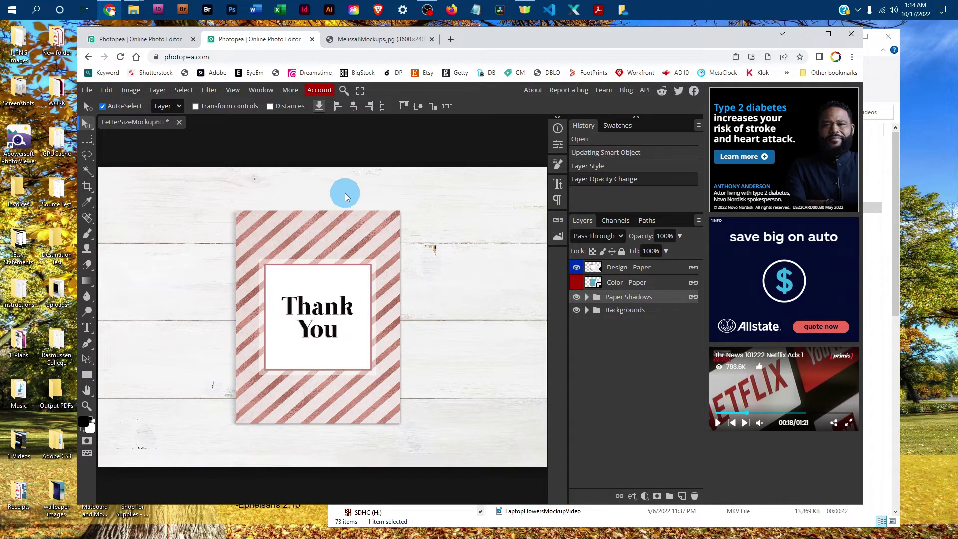
Show the File > Export as submenu listing PNG, JPG, SVG, GIF and PDF.
click(90, 93)
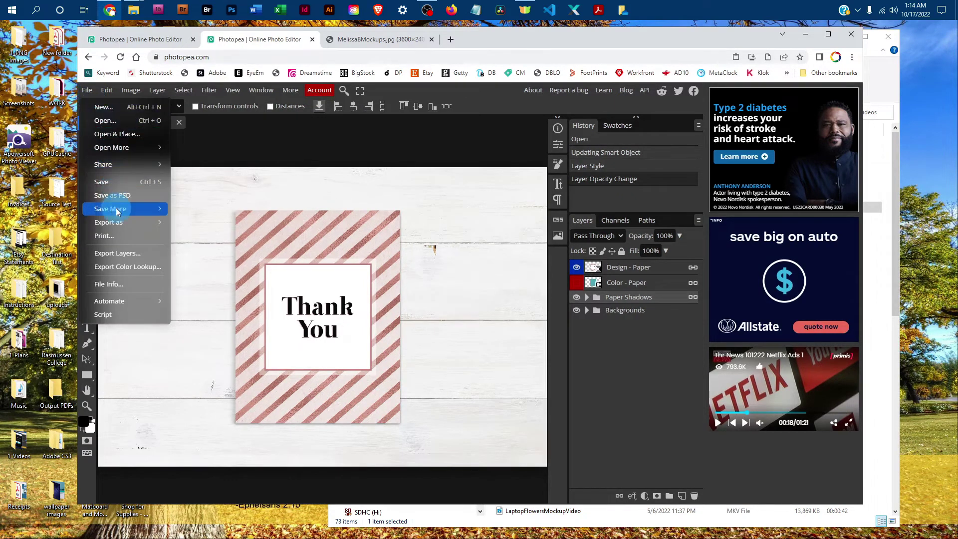
click(117, 225)
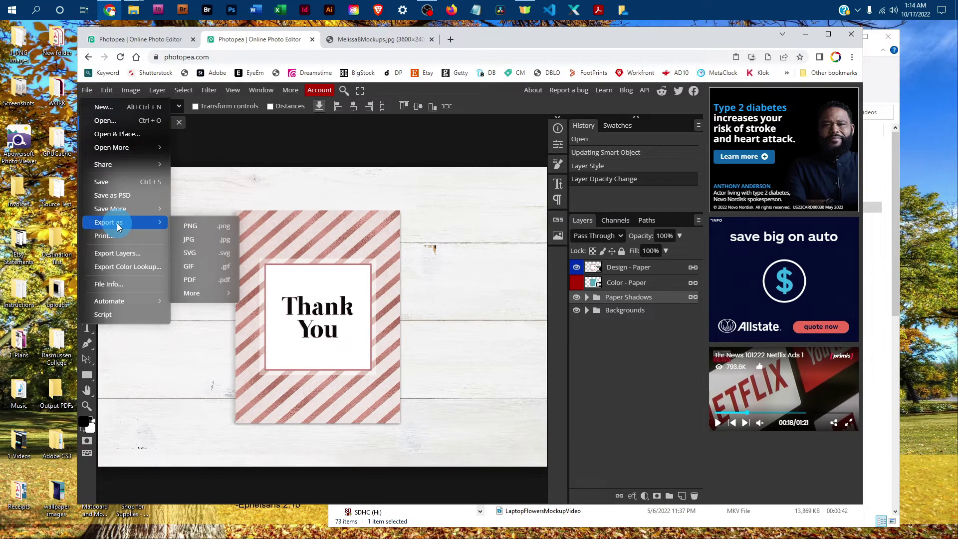